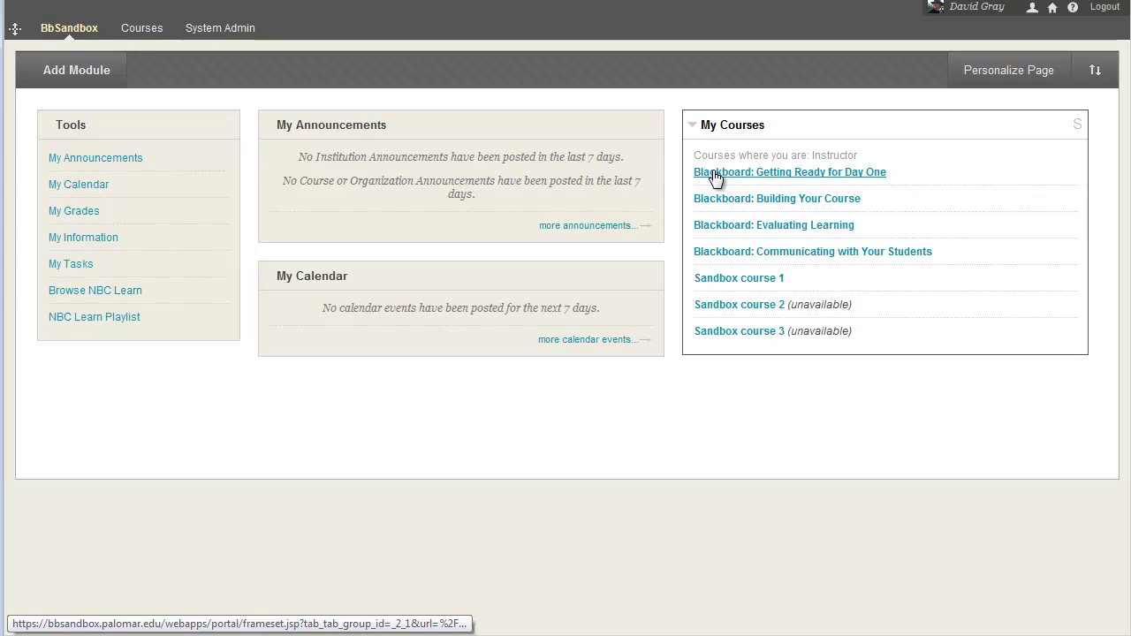
Open the Blackboard: Getting Ready for Day One course and display its Performance Dashboard under Evaluation
left_click(715, 175)
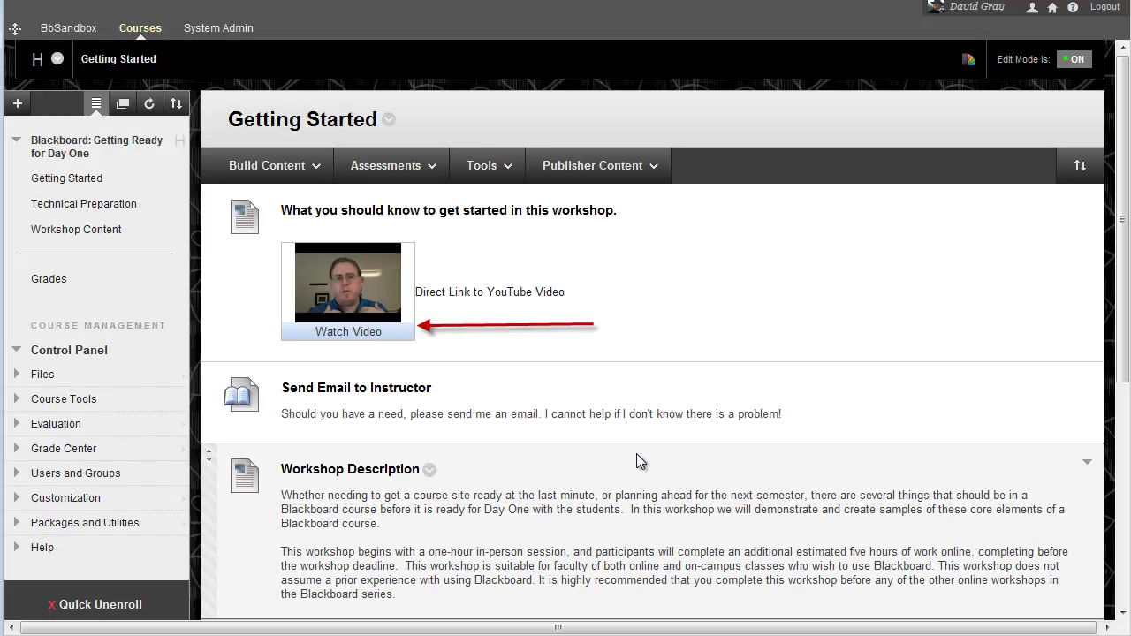
left_click(43, 427)
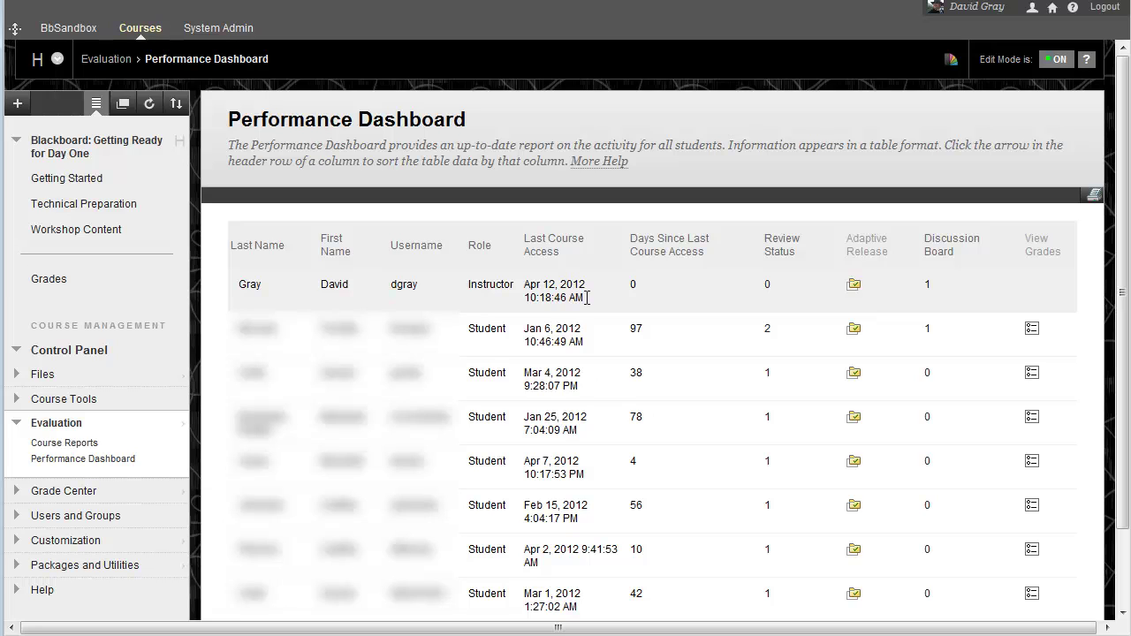
Go to the course reports and open the run form for Overall Summary of User Activity
left_click(79, 448)
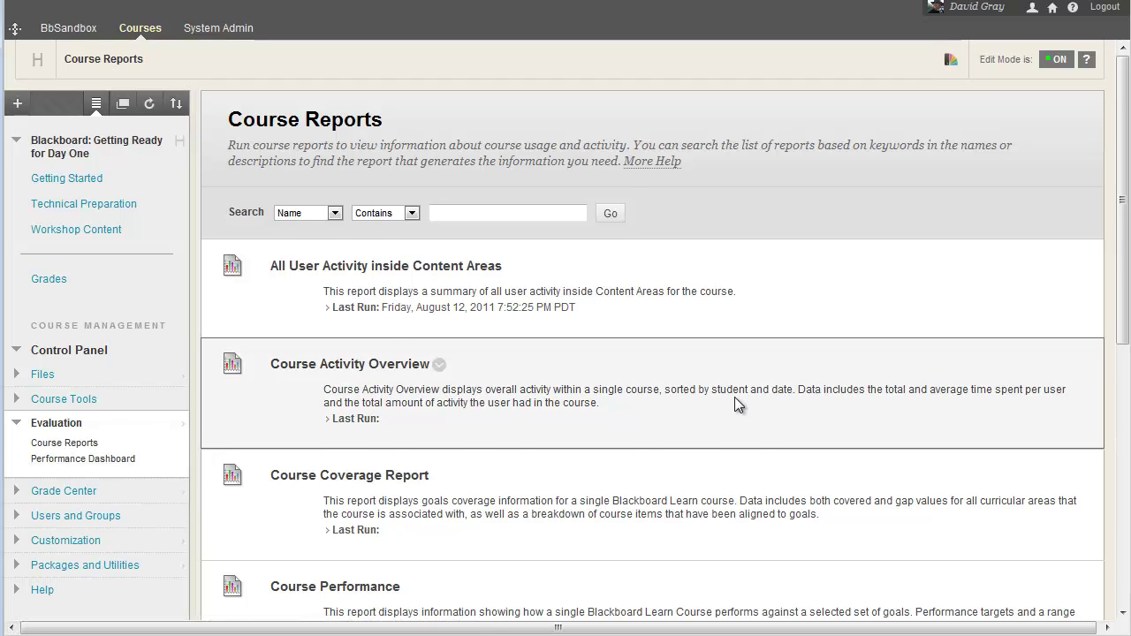
scroll(735, 396, "down", 3)
scroll(734, 397, "down", 2)
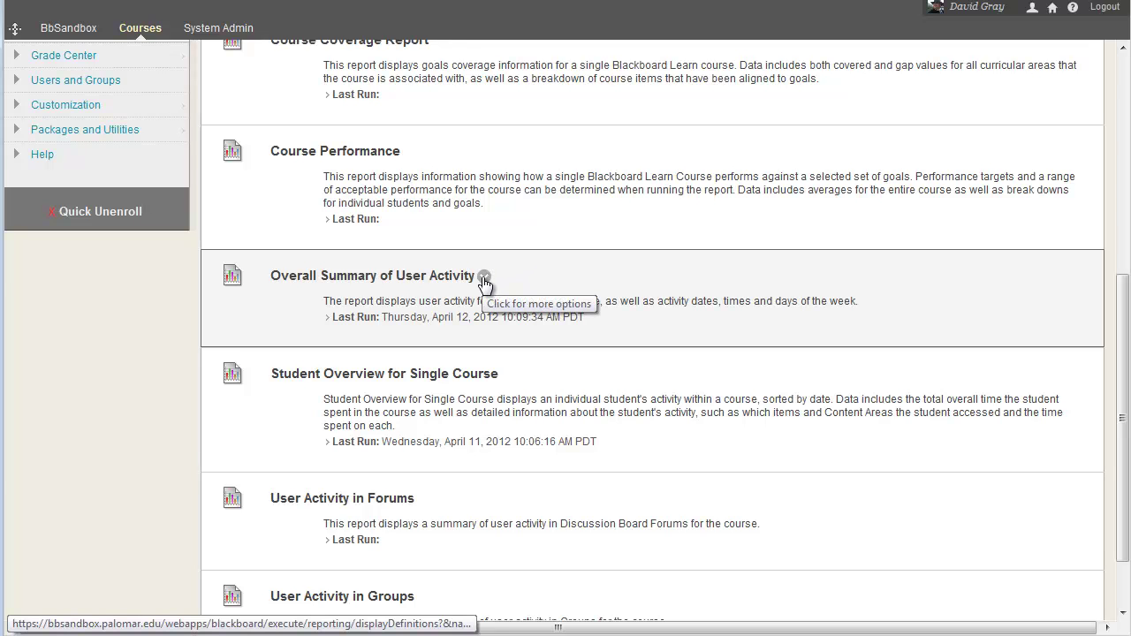
left_click(484, 278)
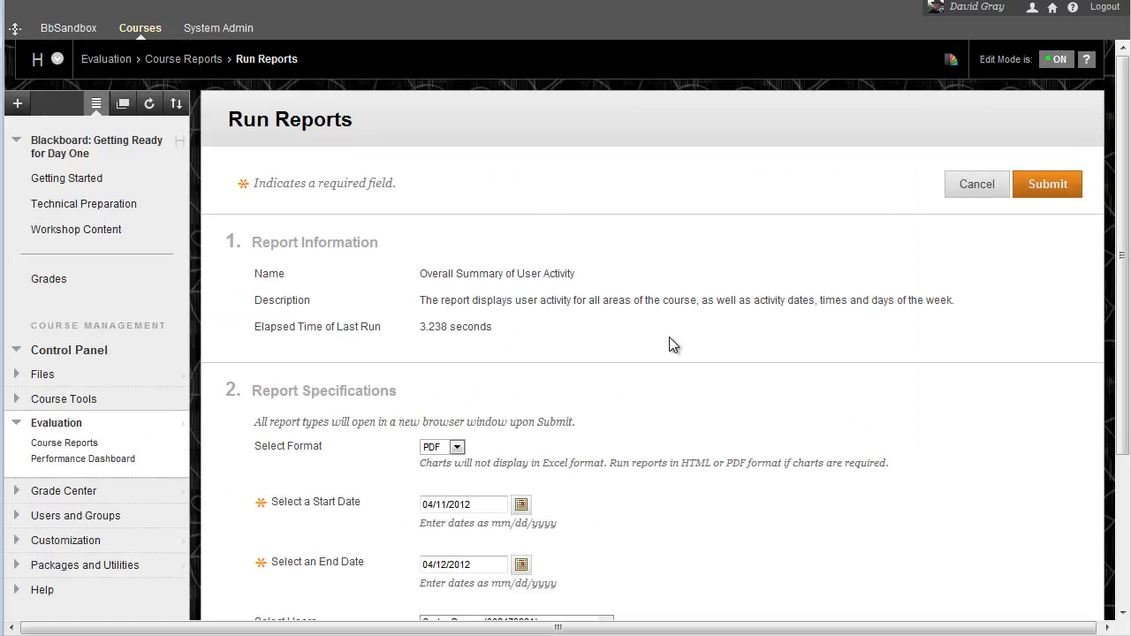
Select one student as the user covered by the report
scroll(672, 345, "down", 2)
scroll(672, 345, "down", 2)
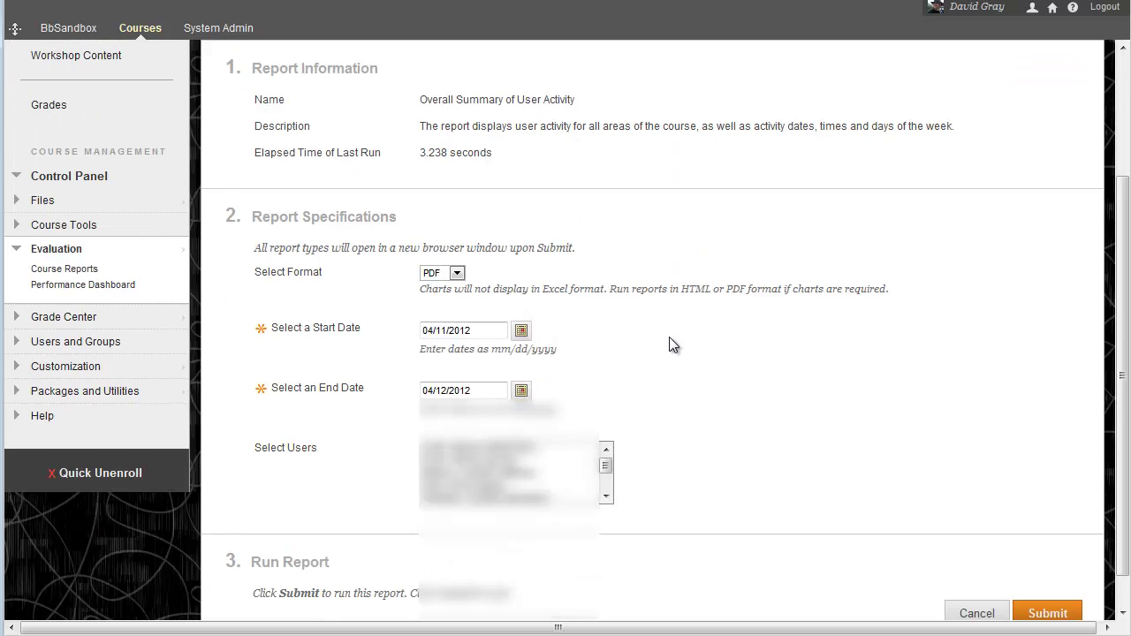
scroll(669, 337, "down", 1)
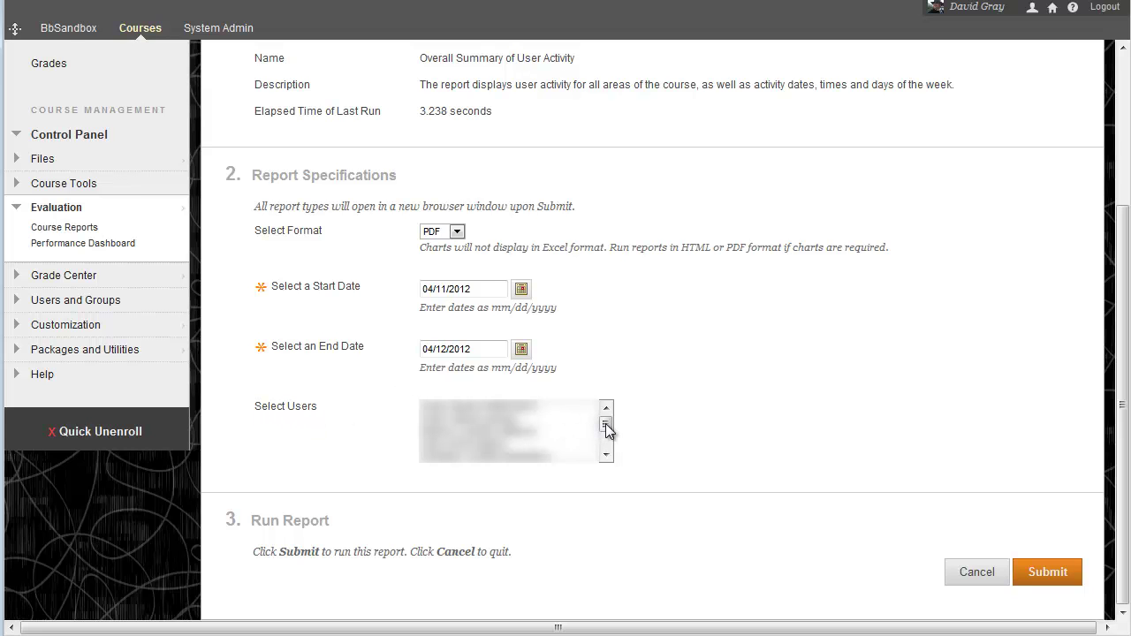
left_click_drag(606, 430, 609, 439)
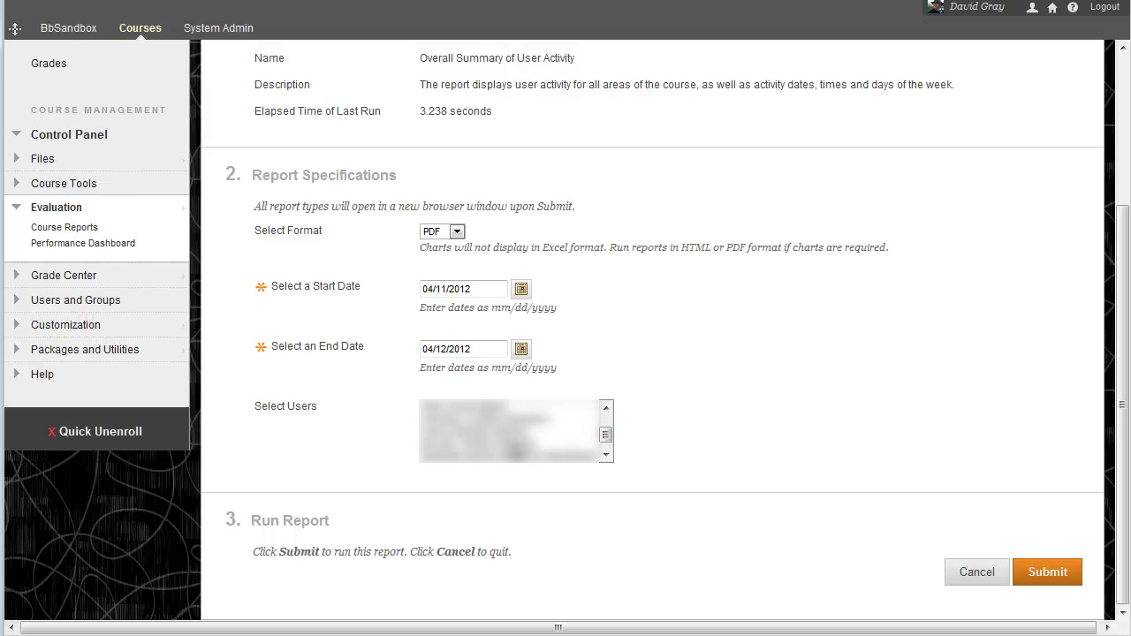
left_click(510, 444)
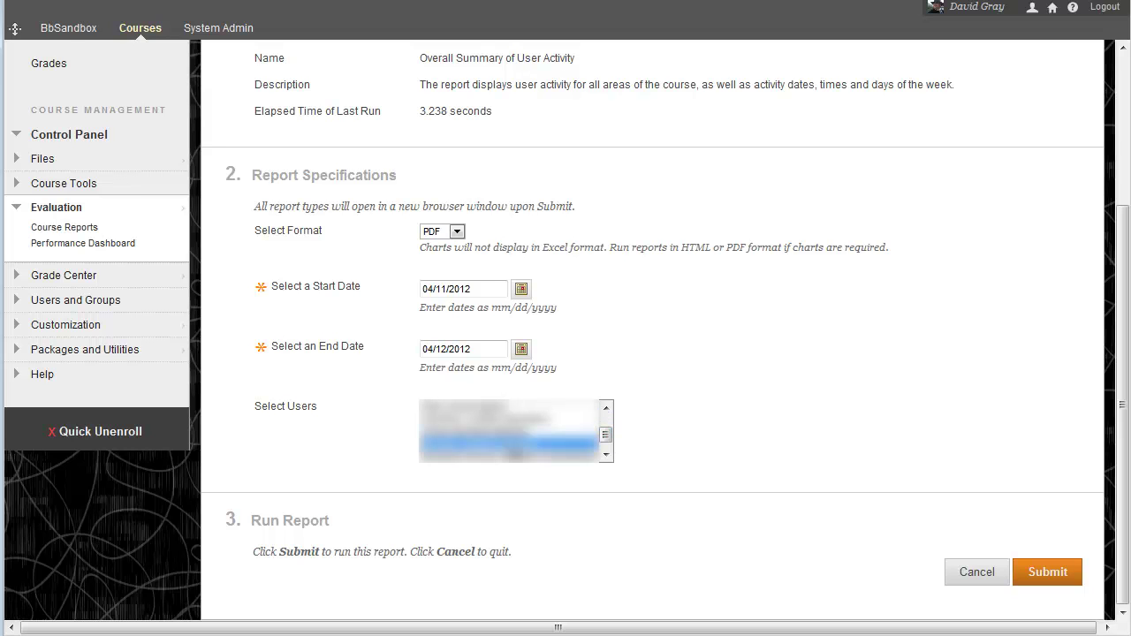
Set the report's start date to 12/20/2011 using the date selection calendar
left_click(521, 291)
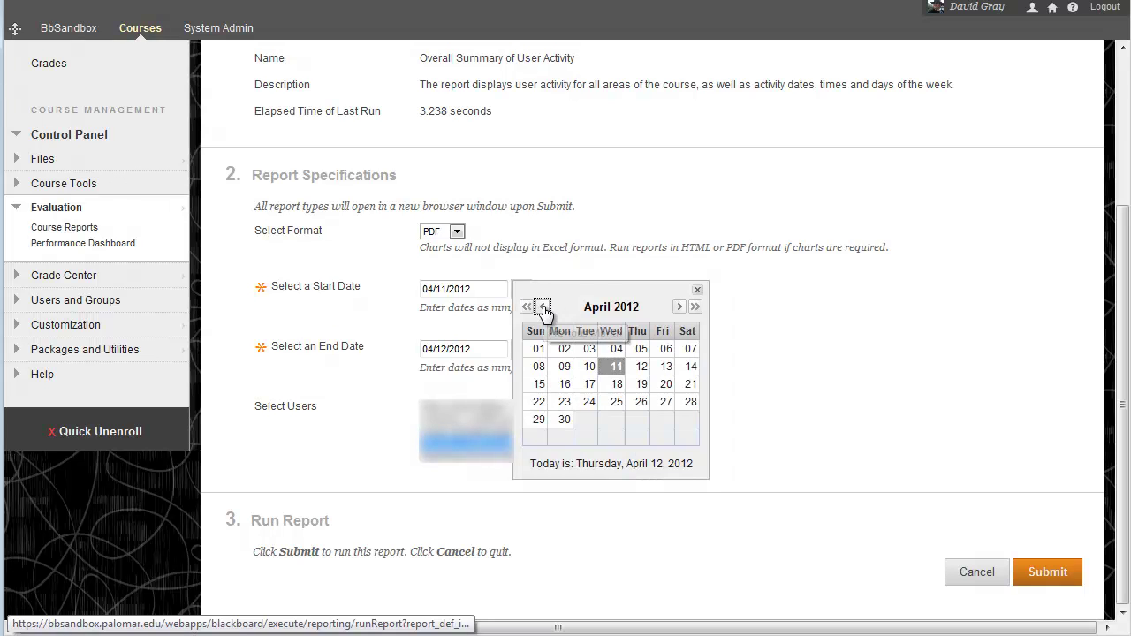
left_click(543, 306)
left_click(543, 307)
left_click(542, 306)
left_click(542, 307)
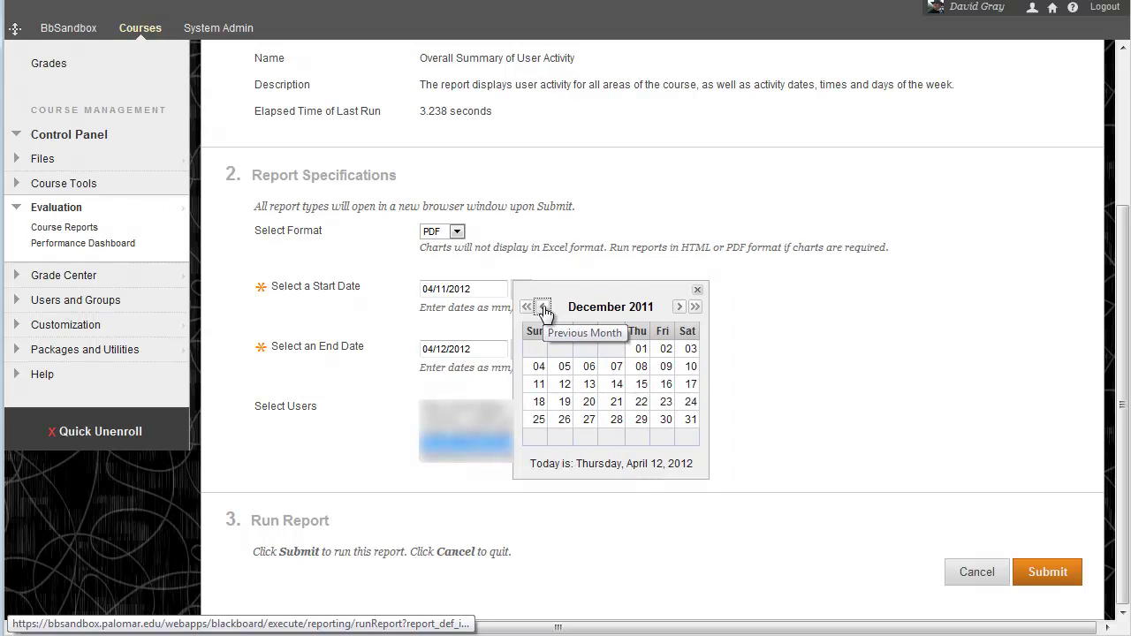
left_click(589, 406)
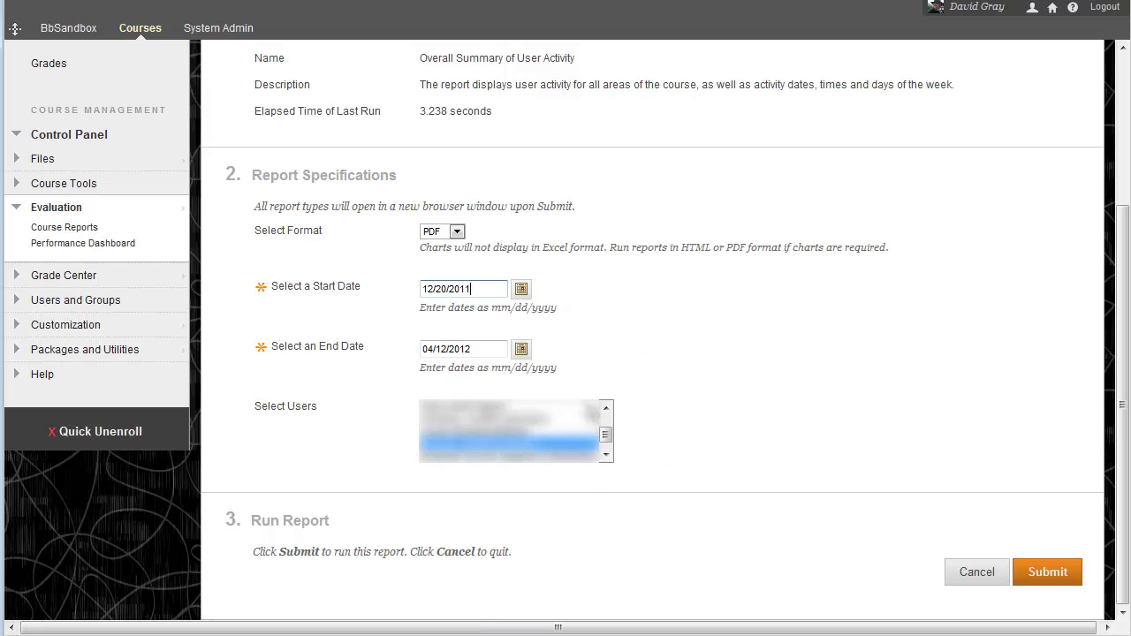
Set the report's end date to 01/16/2012 using the date selection calendar
left_click(521, 350)
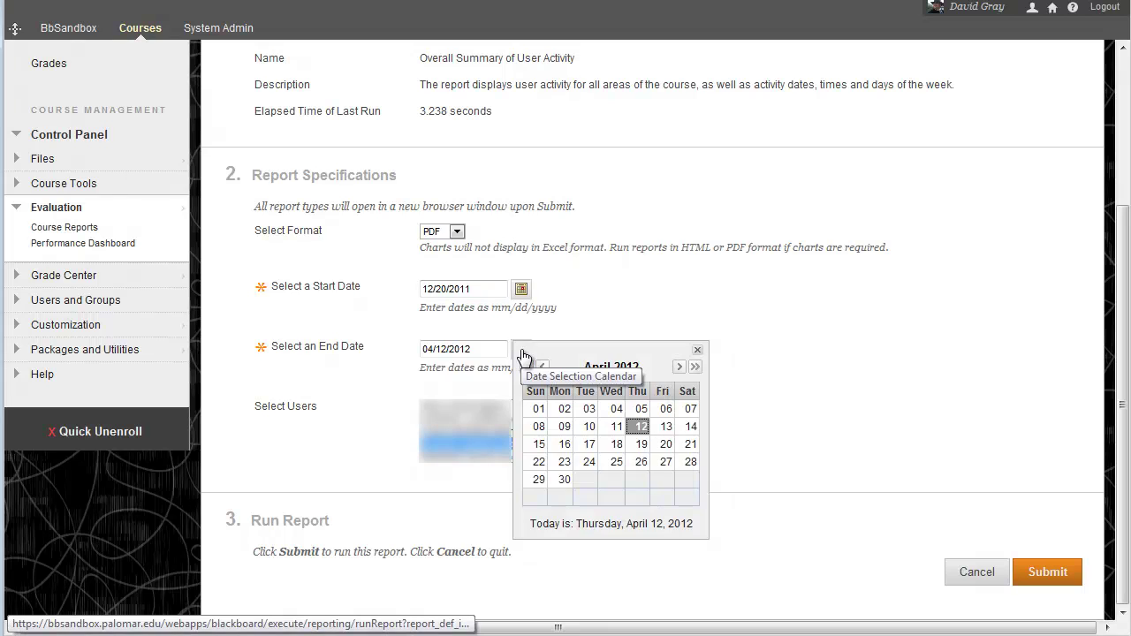
left_click(545, 367)
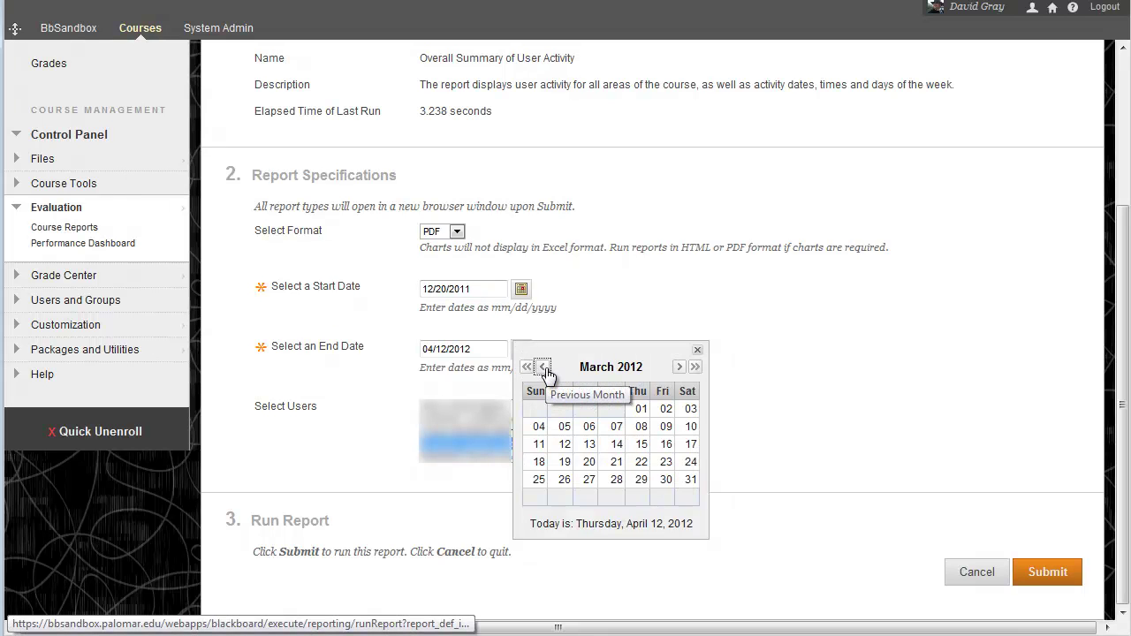
left_click(545, 369)
left_click(544, 369)
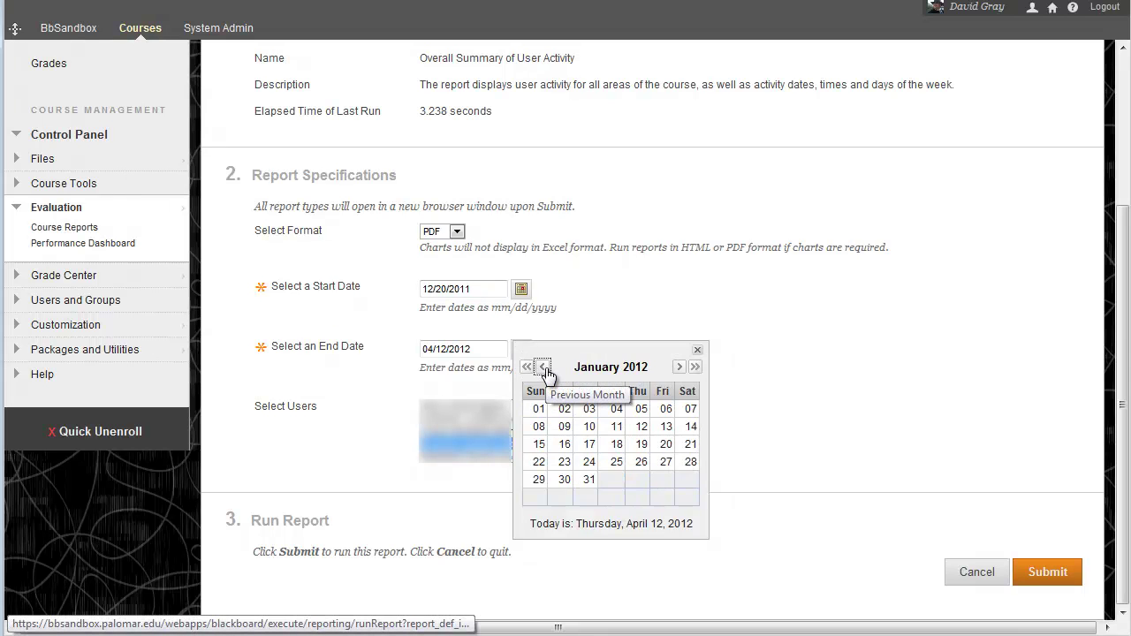
left_click(560, 446)
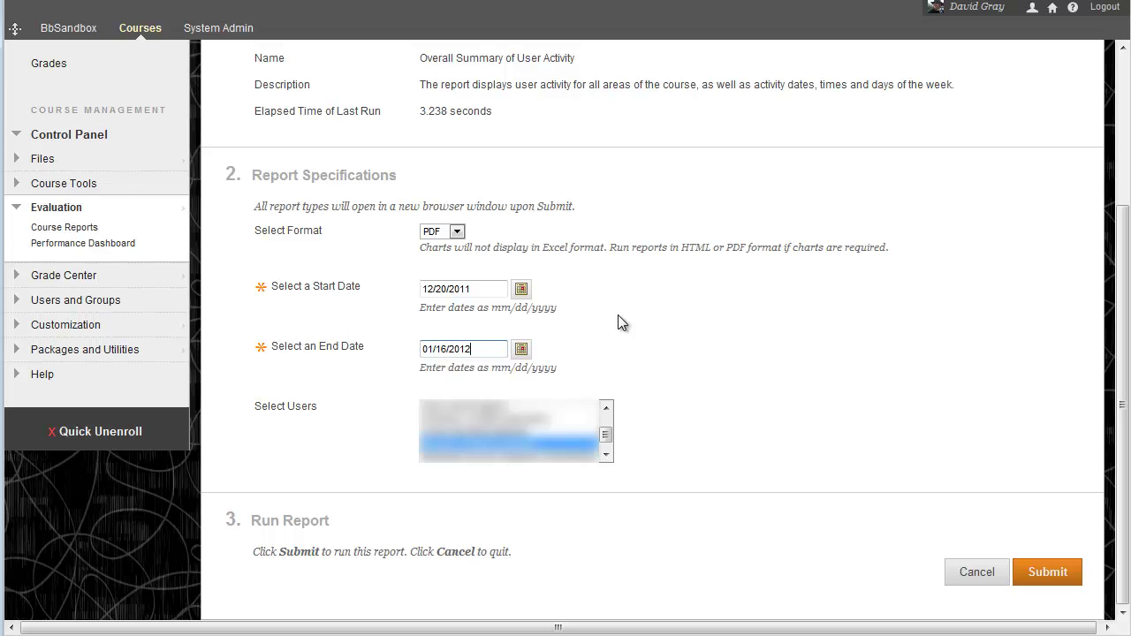
Choose PDF as the report format and submit the report
left_click(457, 231)
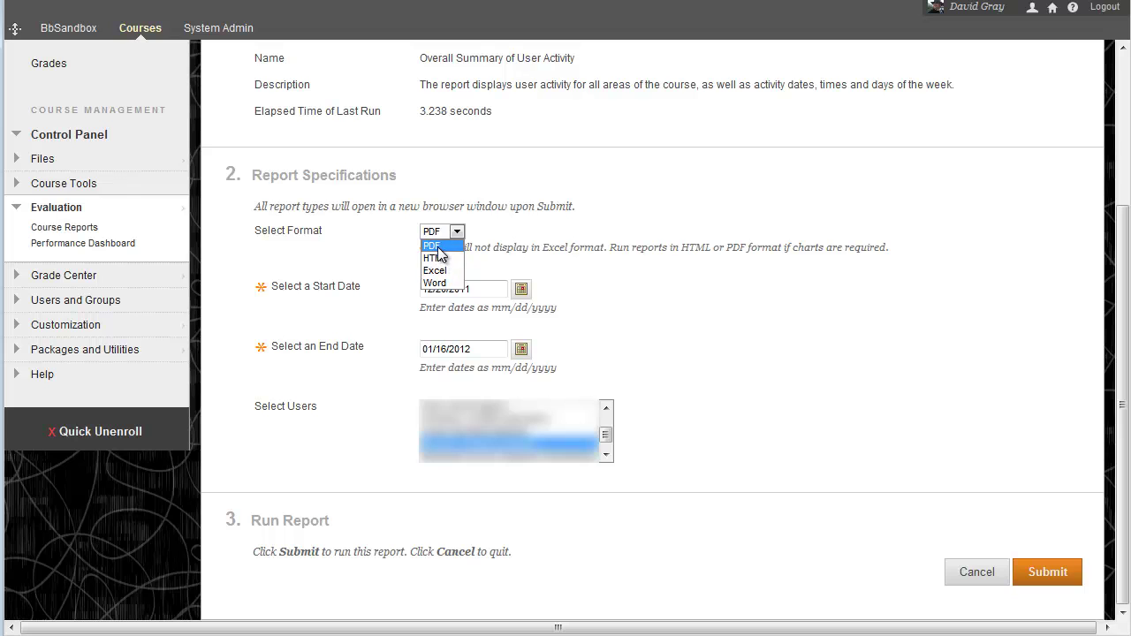
left_click(438, 245)
left_click(637, 268)
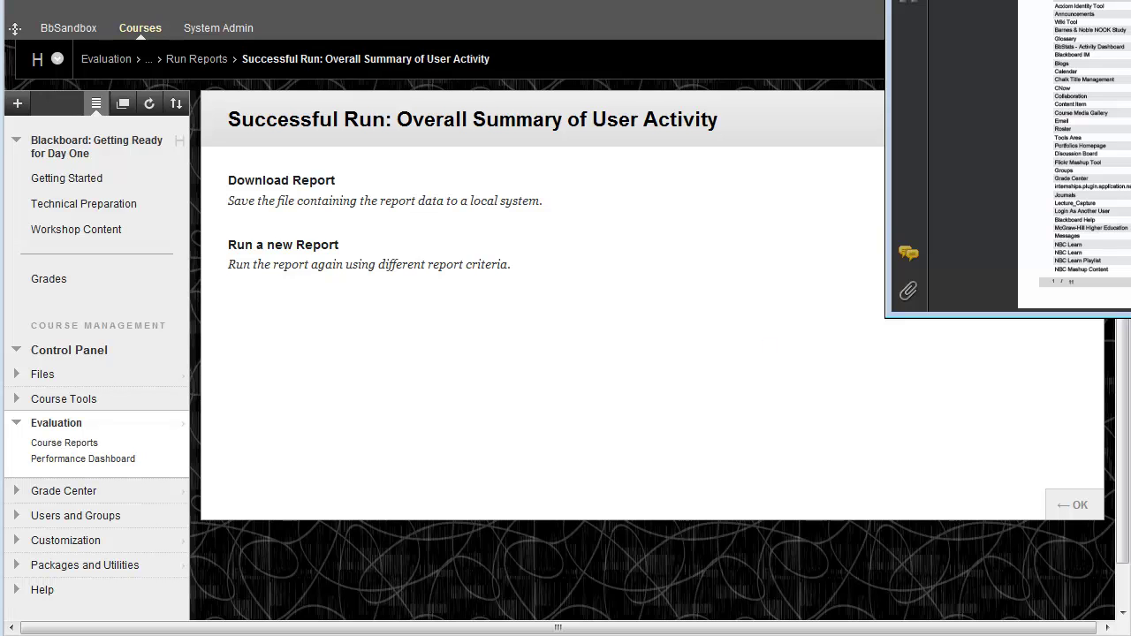
Bring the PDF report window fully into view, enlarge it, and examine the hits and percentages per application area
left_click_drag(1122, 4, 333, 21)
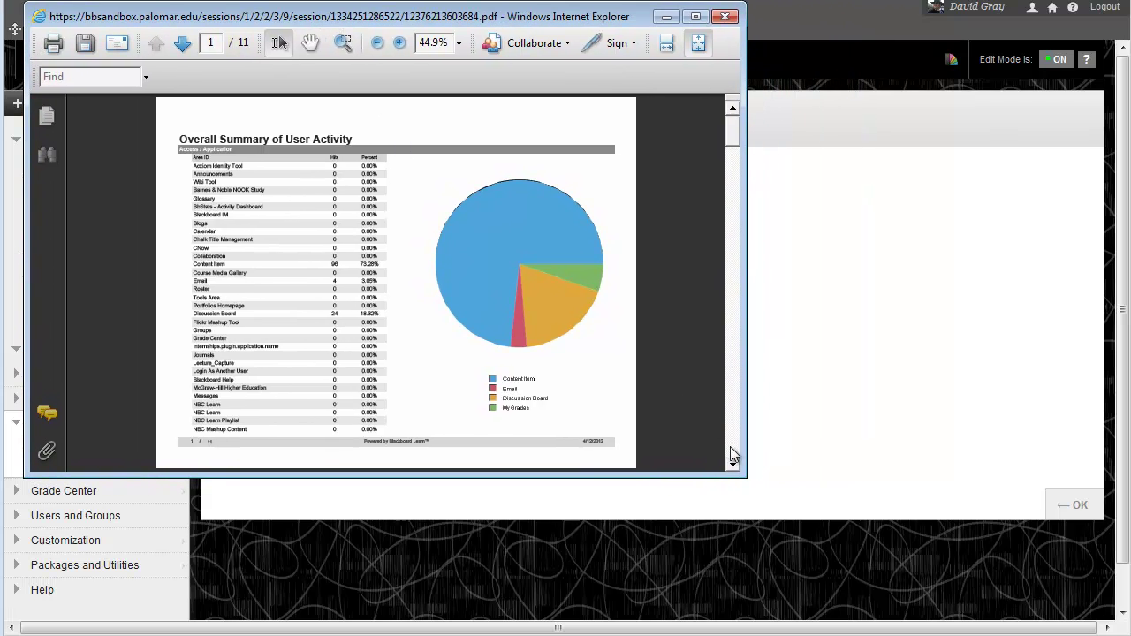
left_click_drag(742, 476, 1072, 604)
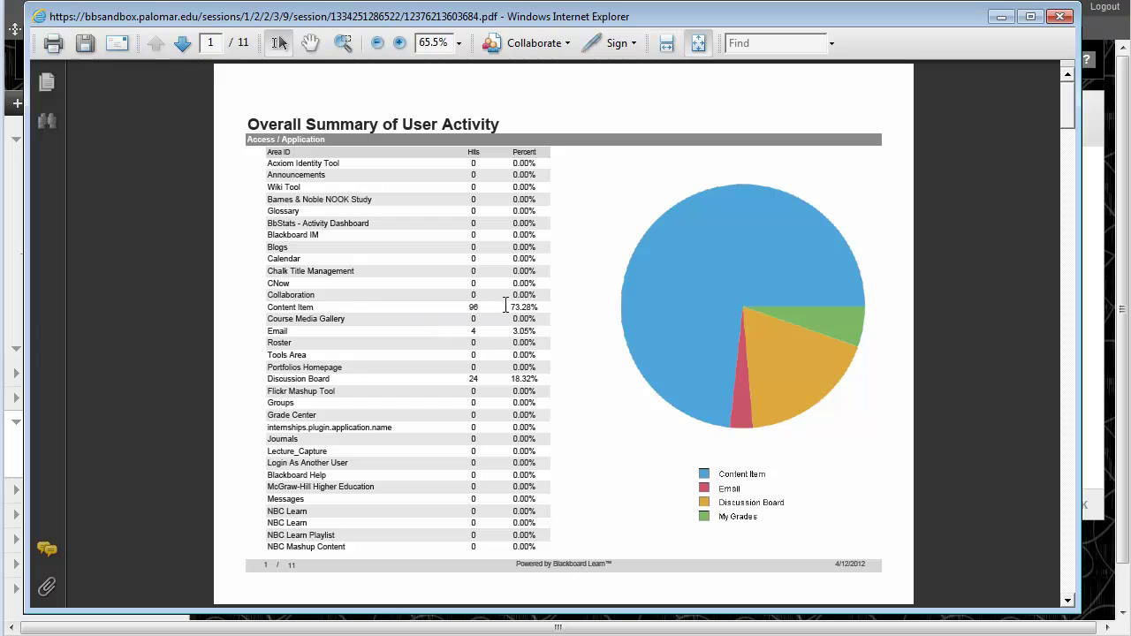
left_click_drag(509, 306, 531, 306)
Go to the report's last page and examine the student's access by day of the week, particularly Friday's percentage
left_click_drag(1065, 110, 1073, 591)
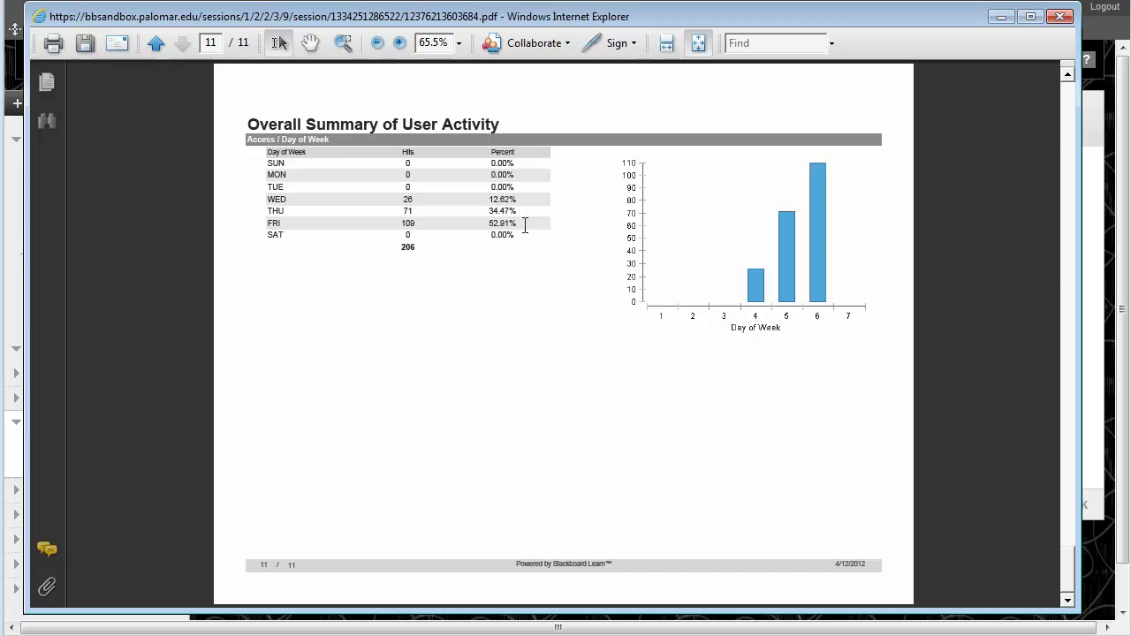
left_click_drag(521, 224, 486, 224)
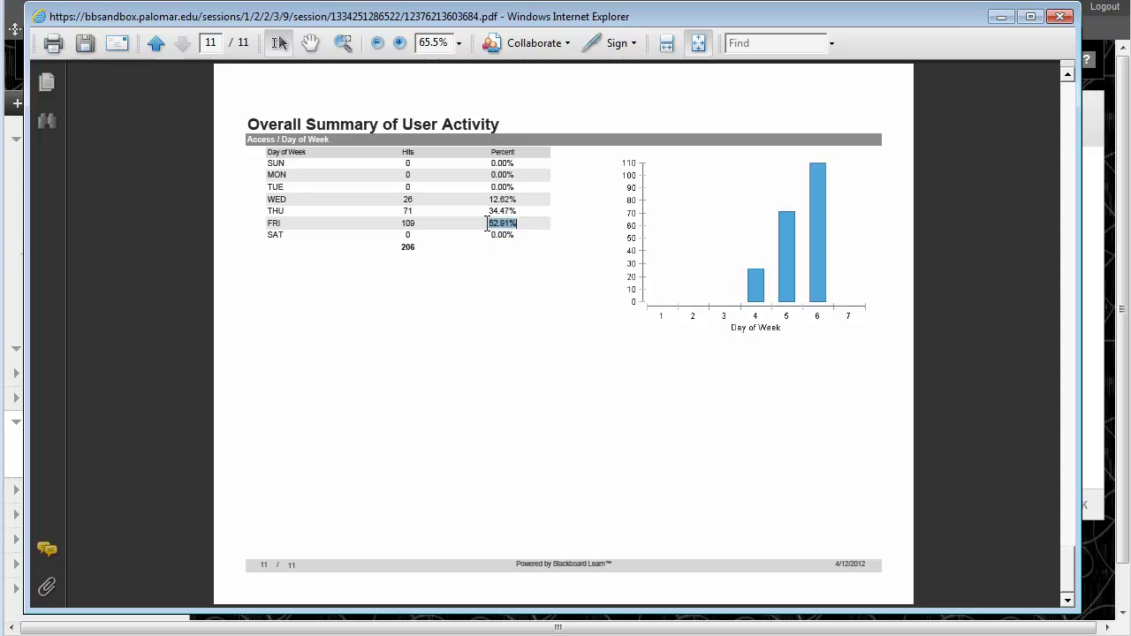
left_click(588, 348)
Go back through the report to examine the student's access by hour of day and by date
scroll(673, 458, "up", 2)
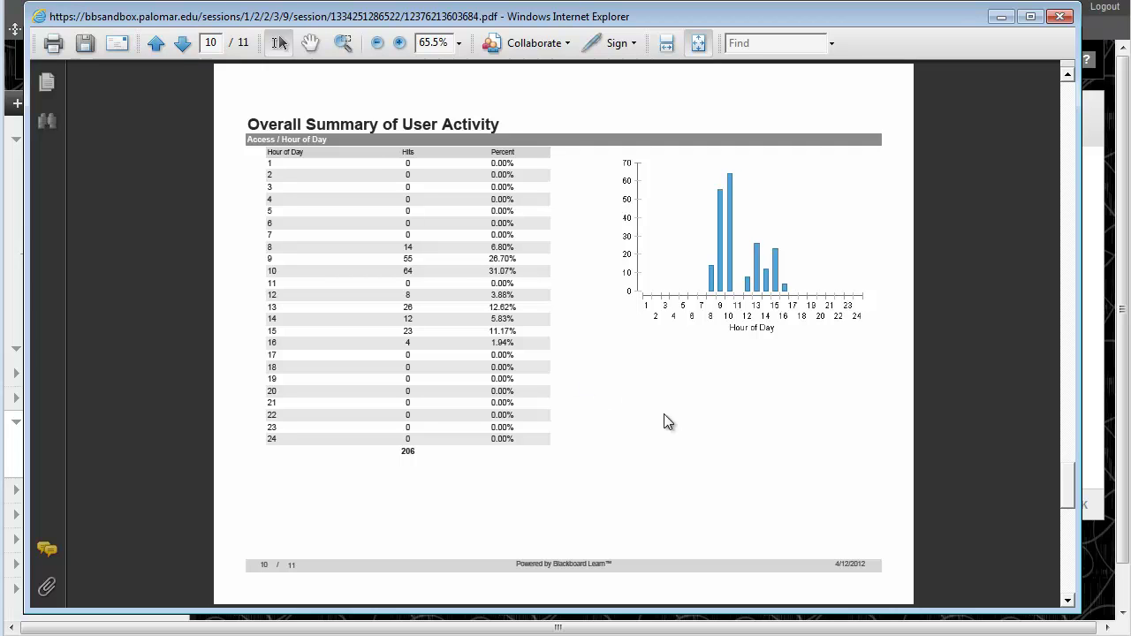
scroll(664, 414, "up", 2)
scroll(663, 422, "up", 2)
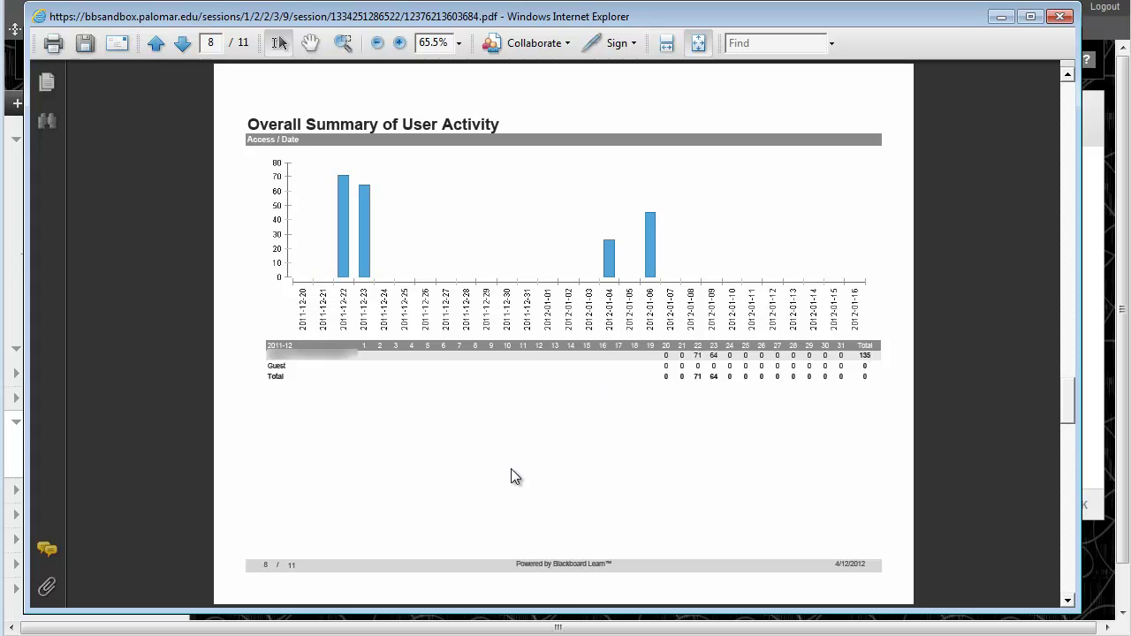
scroll(548, 388, "down", 1)
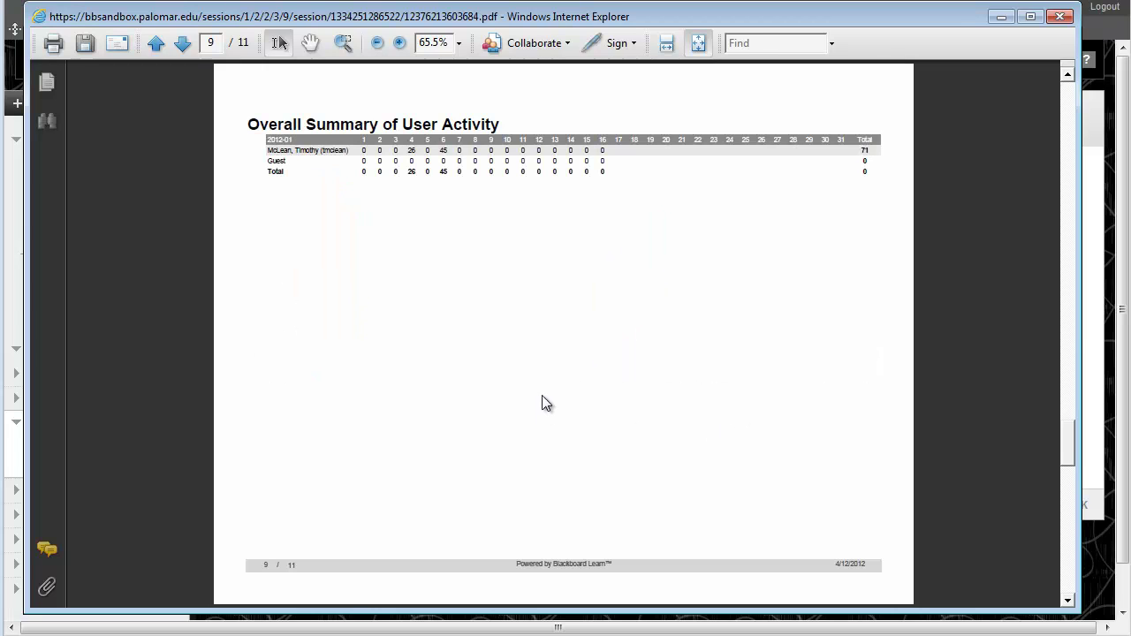
scroll(768, 371, "up", 1)
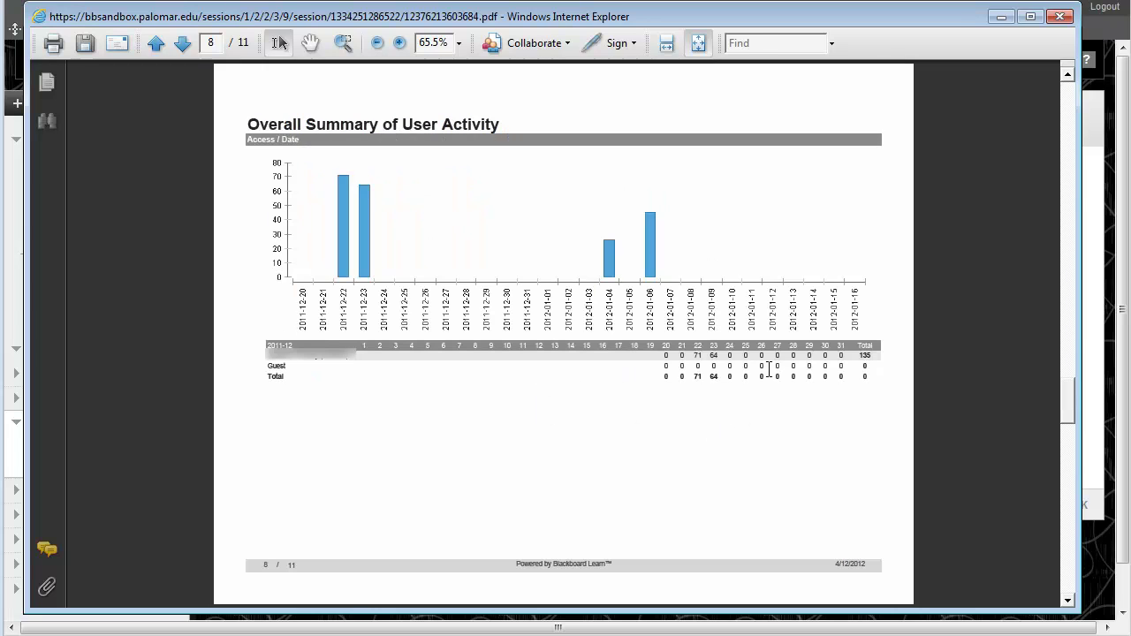